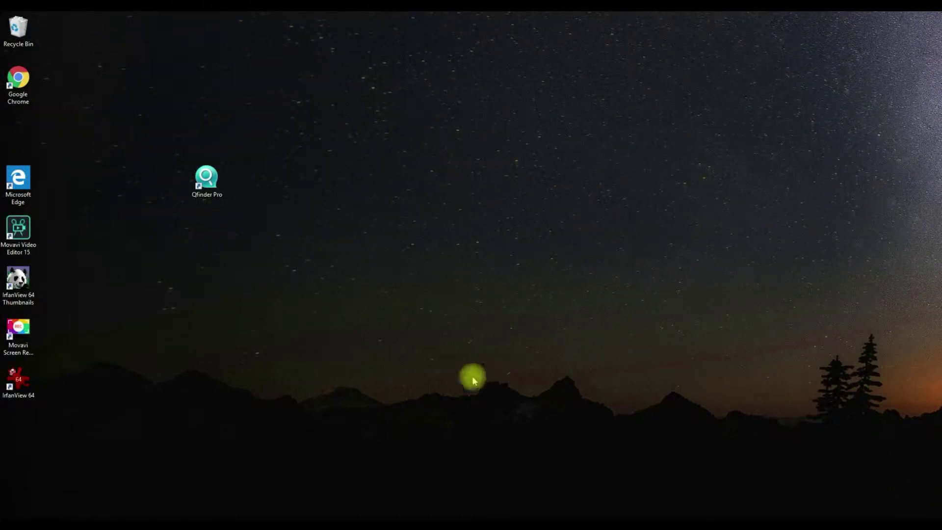
Launch Qfinder Pro and open the QTS login page for the NAS NASE54938.
double_click(219, 176)
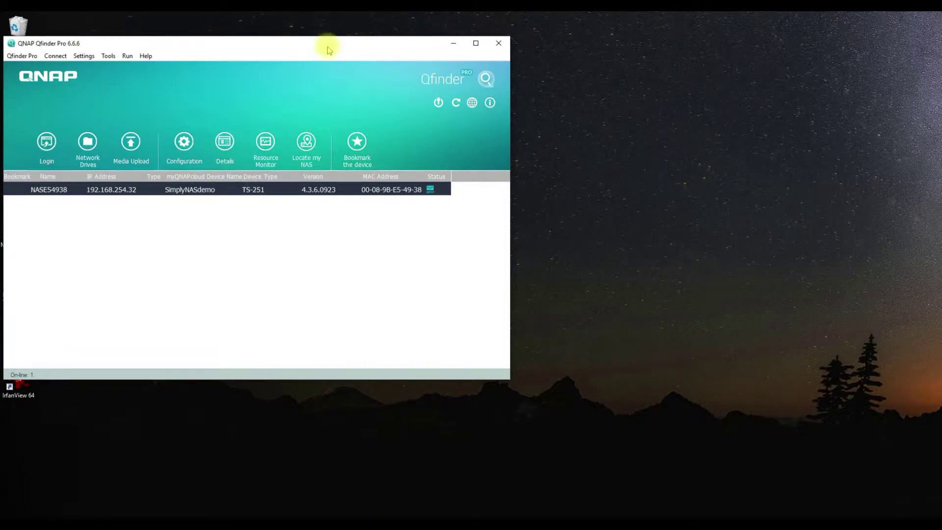
left_click_drag(328, 49, 544, 57)
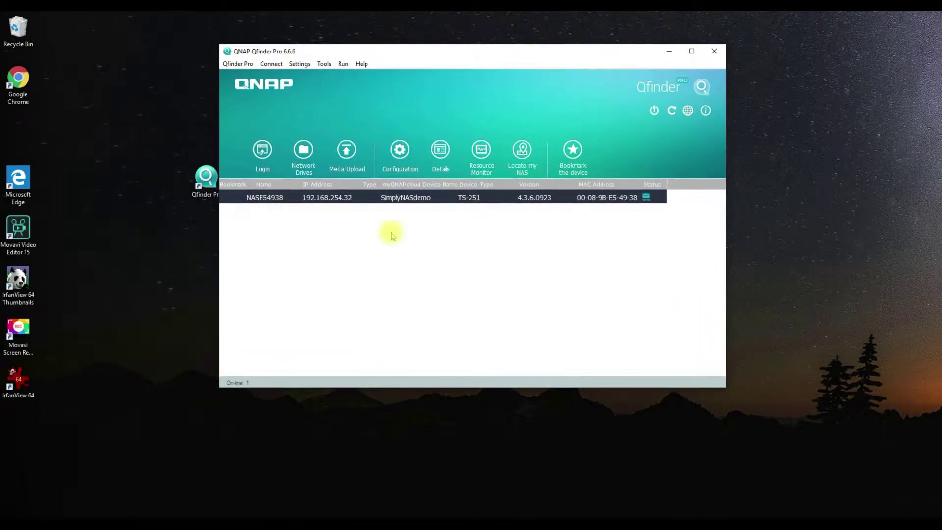
double_click(414, 198)
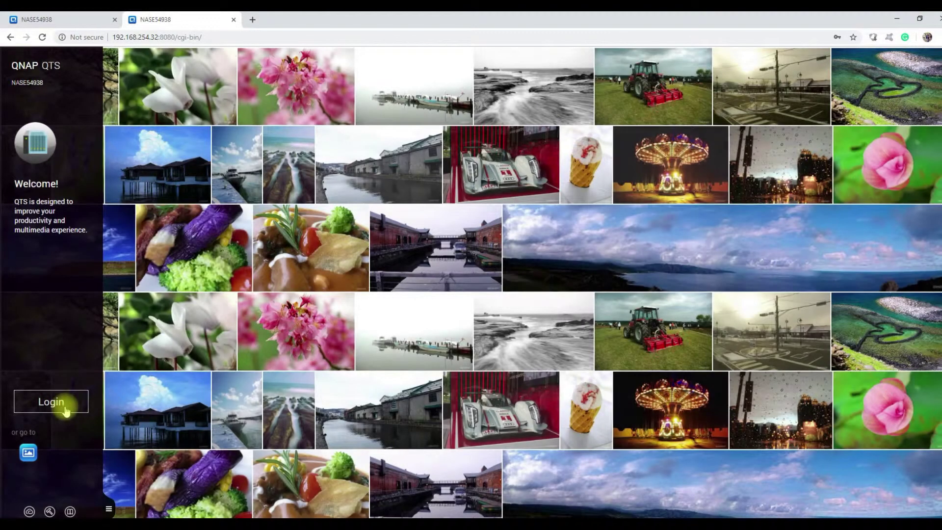
Log into QTS as admin with the saved credentials.
left_click(65, 411)
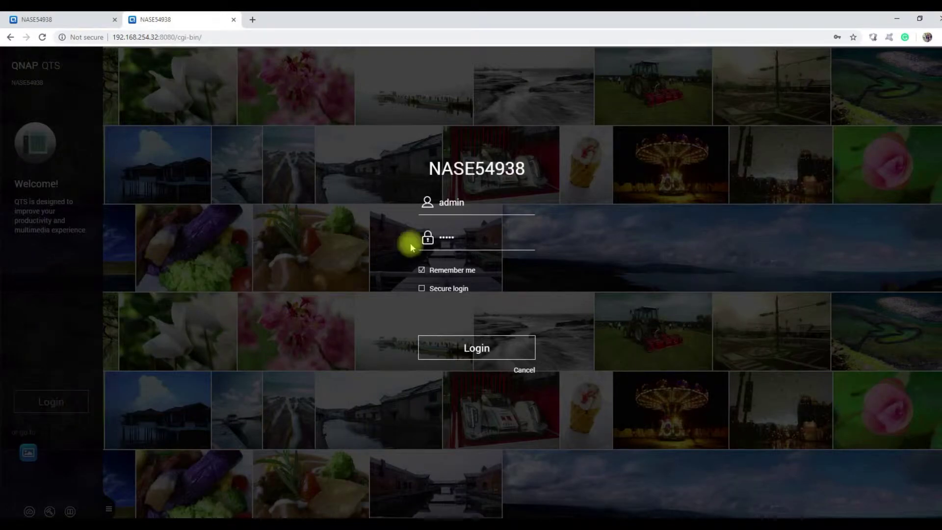
left_click(461, 352)
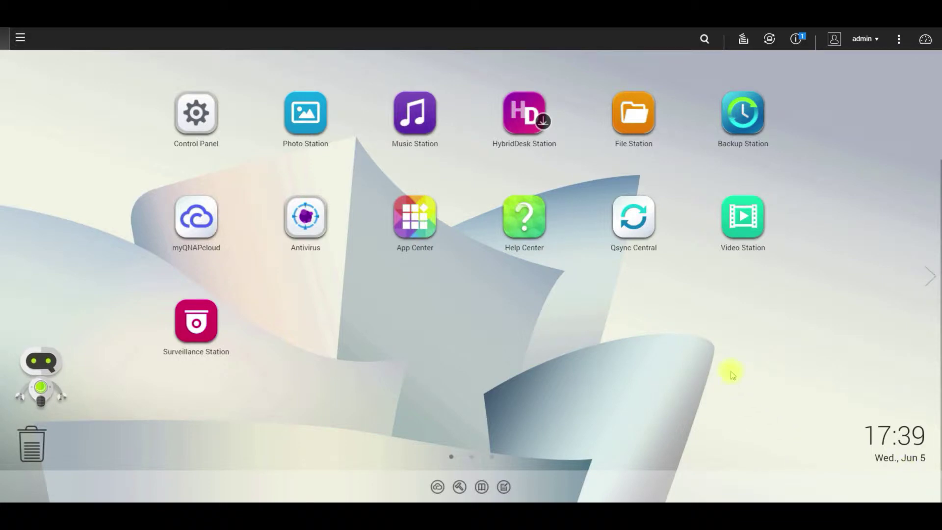
Open myQNAPcloud and start its setup wizard from Get Started.
left_click(192, 221)
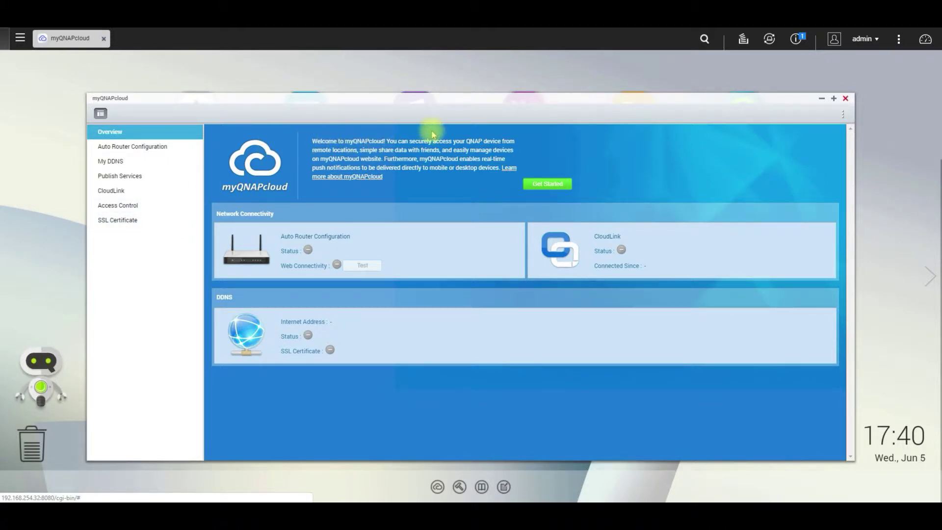
left_click(554, 187)
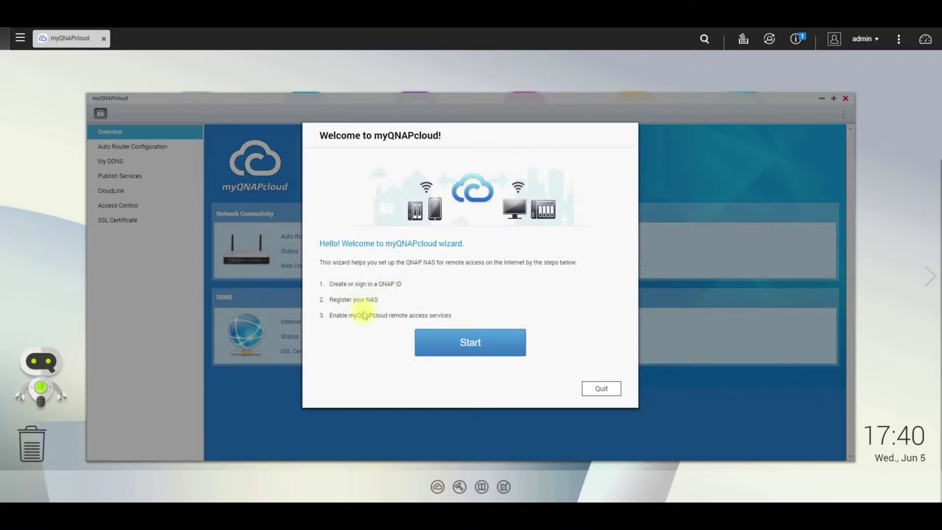
left_click(455, 344)
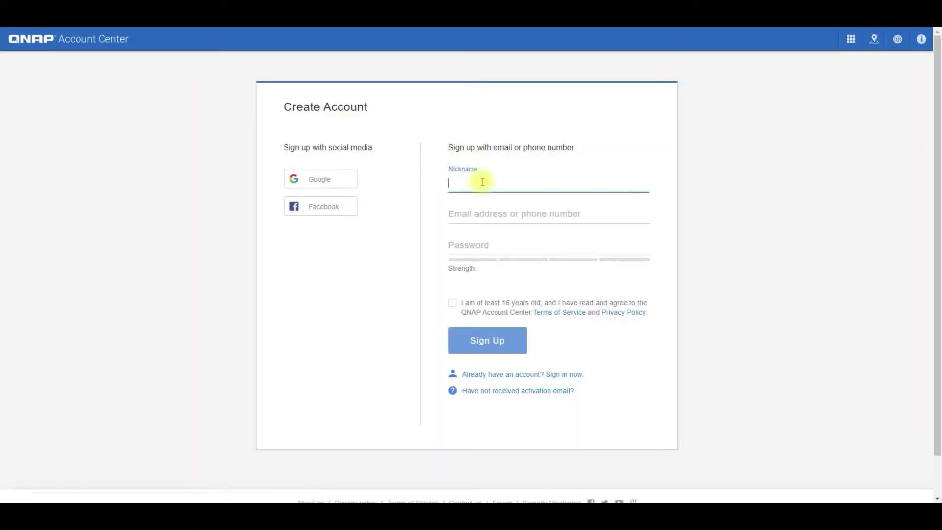
Enter nickname simplynasdemo, the account e-mail and a password for the new QNAP ID.
type("simplynasdemo")
left_click(495, 213)
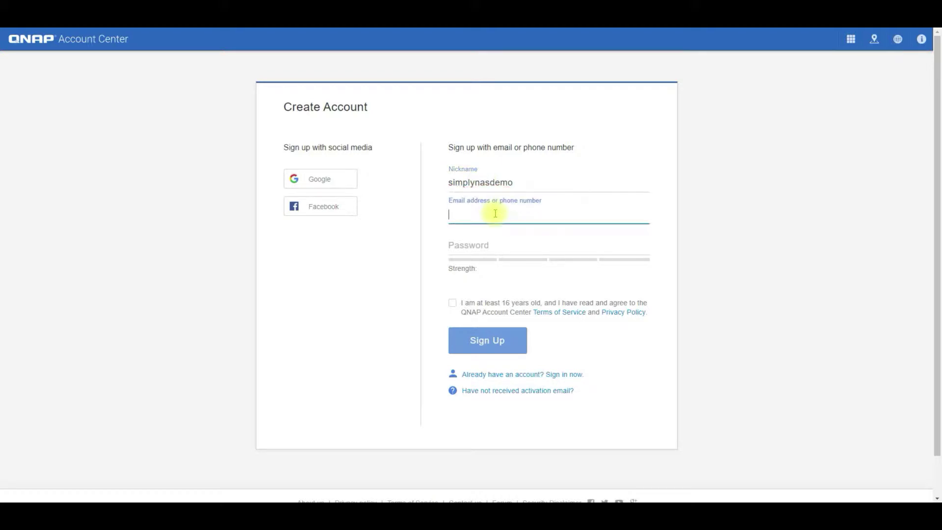
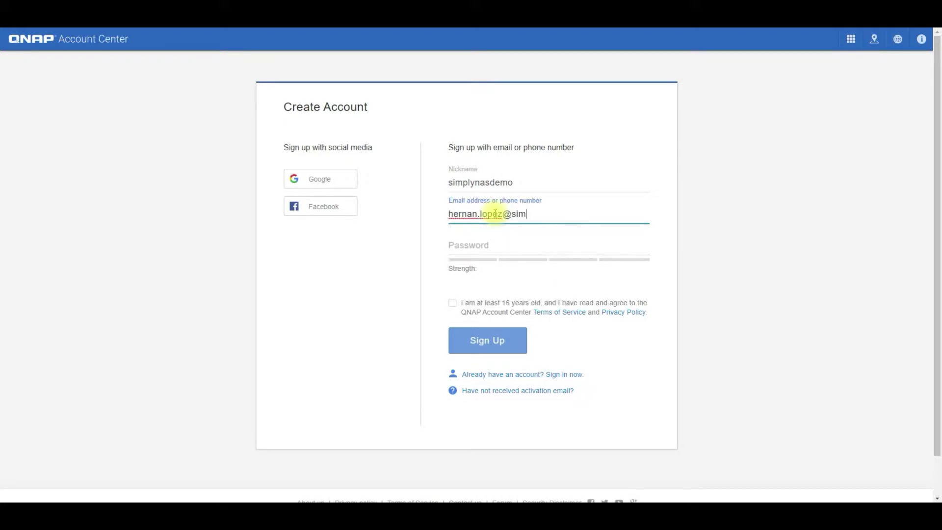
left_click(497, 246)
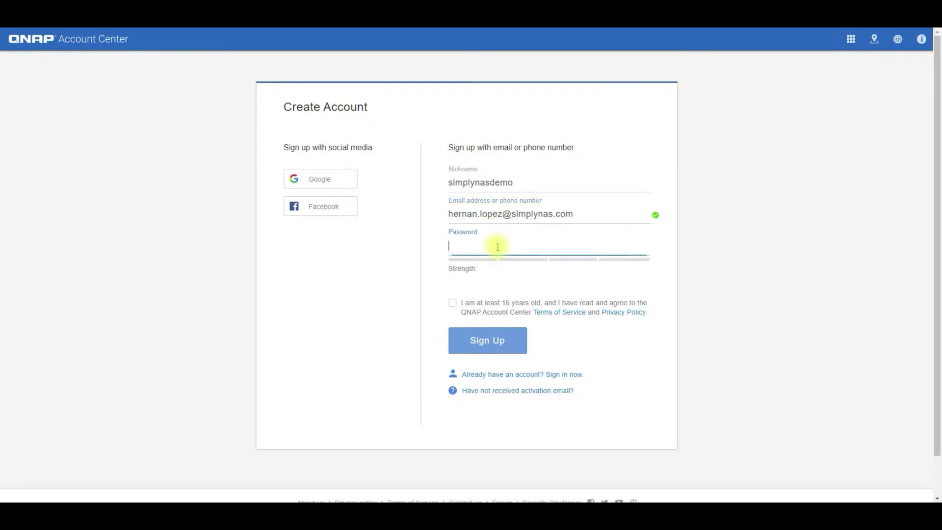
type("•••••••")
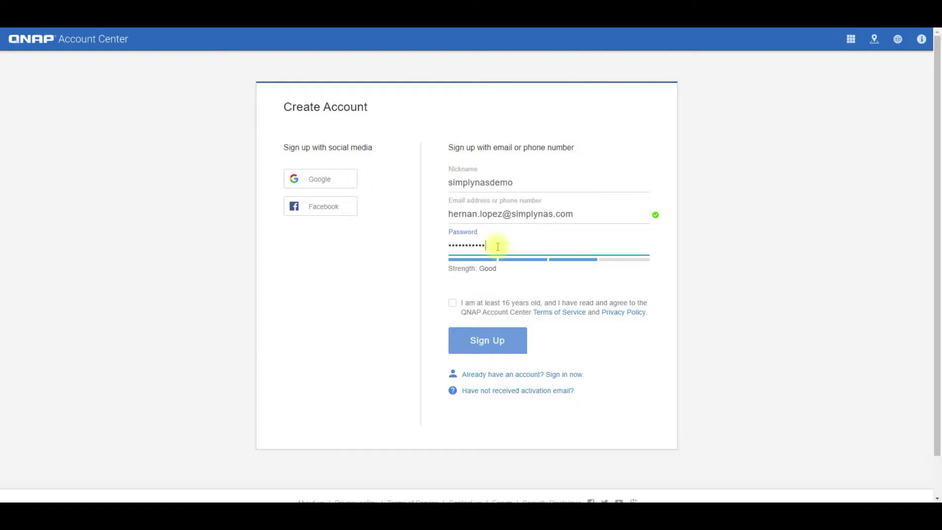
Accept the age and terms agreement, submit the sign-up, and agree to the privacy notice.
left_click(452, 303)
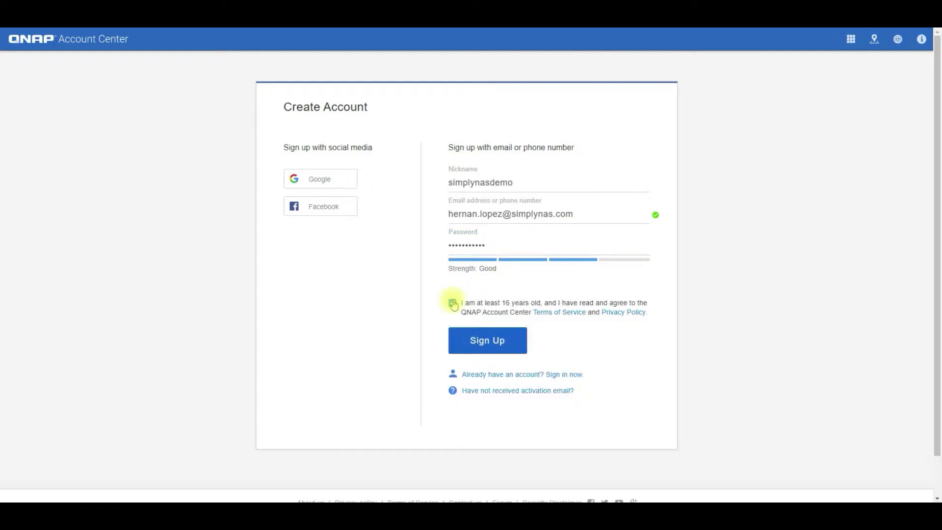
left_click(482, 343)
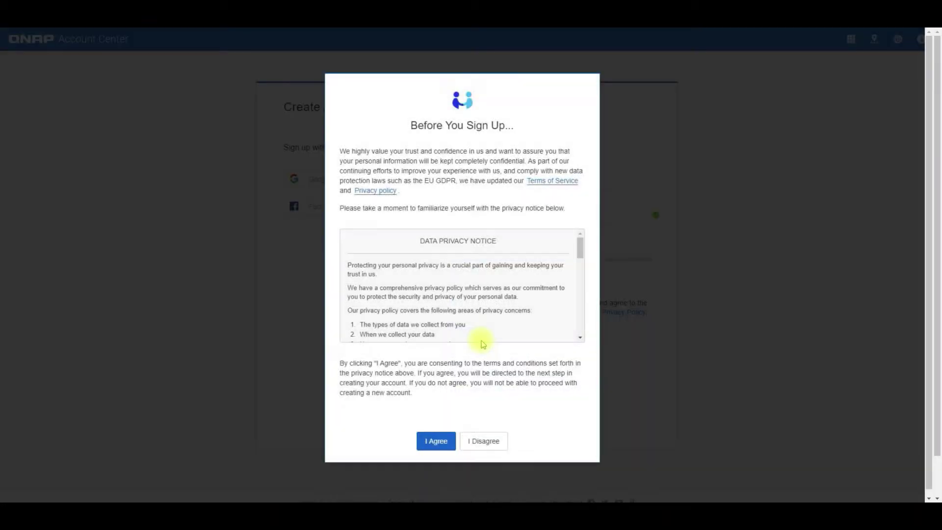
left_click(437, 442)
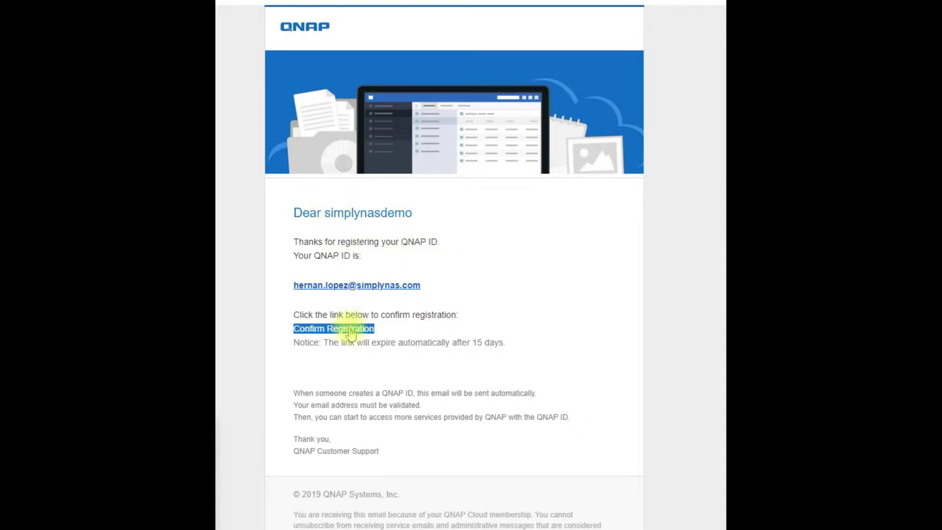
Confirm the QNAP ID registration through the activation email's Confirm Registration link.
left_click(351, 329)
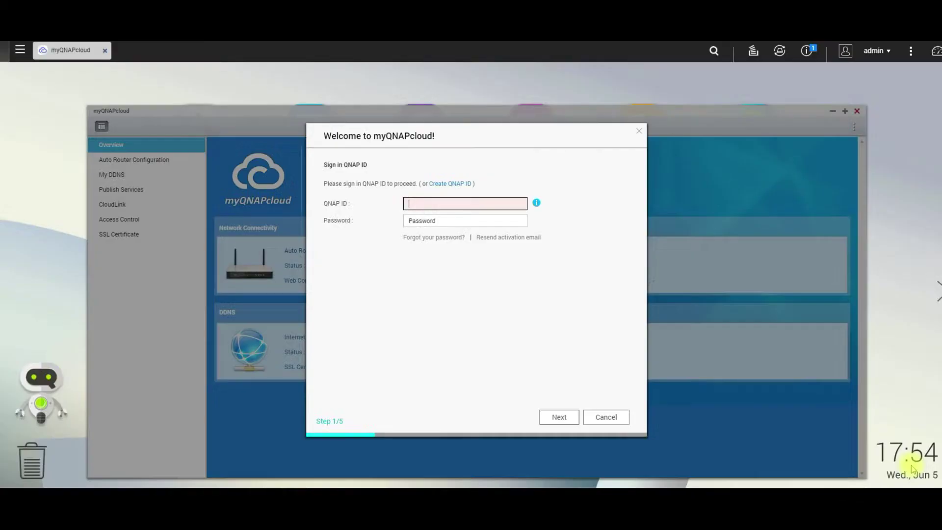
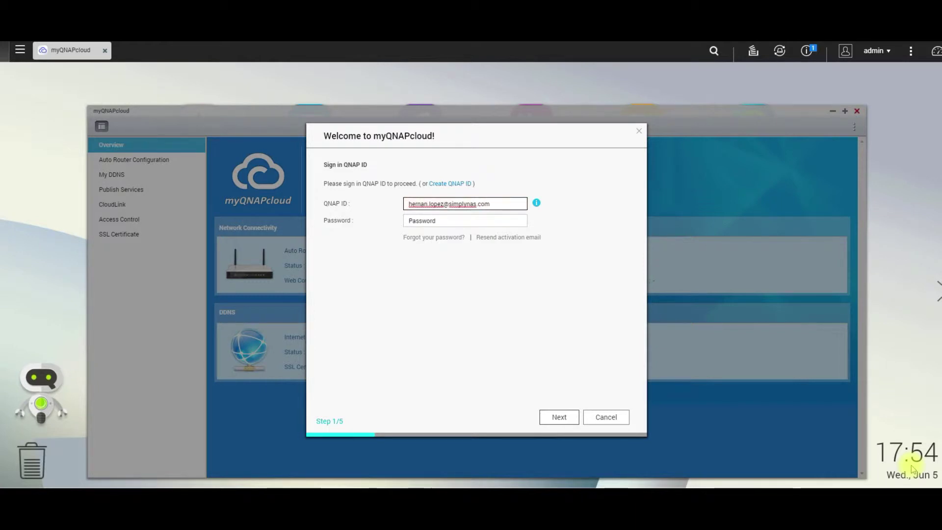
Sign in to the wizard with the new QNAP ID's e-mail and password.
key("Tab")
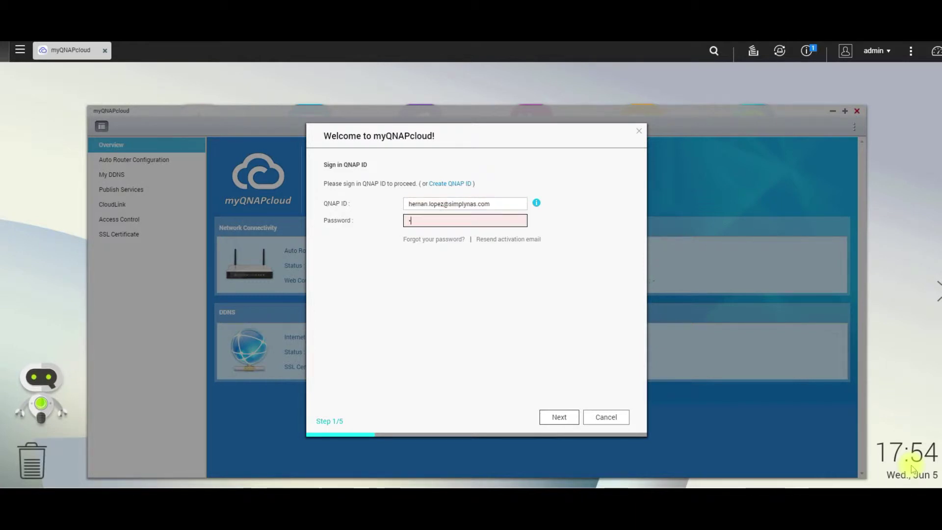
type("•••••••")
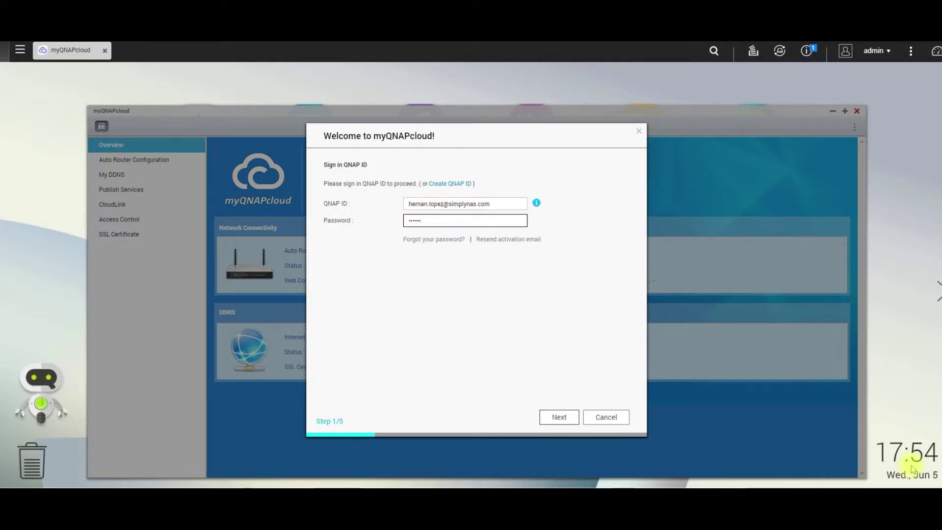
type("••")
left_click(574, 420)
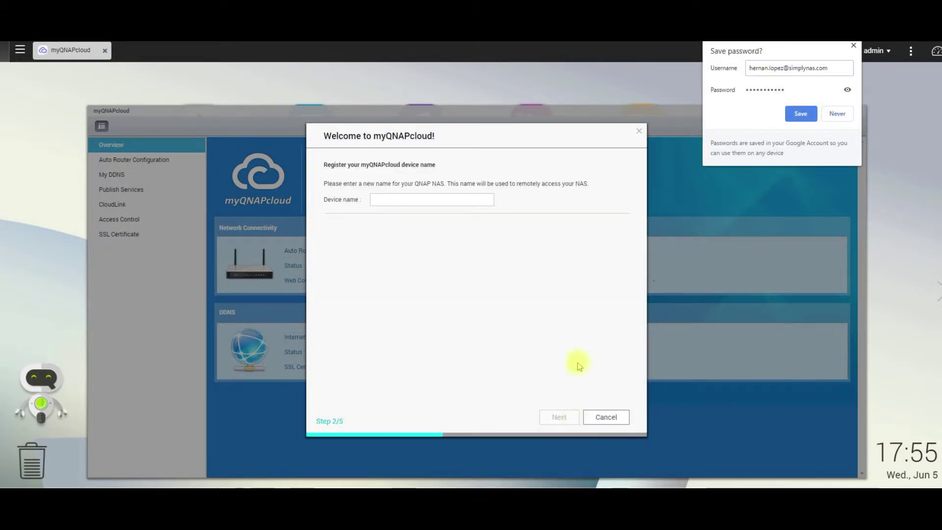
Decline the browser password prompt, name the device SimplyNASdemo, and advance to step 3.
left_click(845, 117)
left_click(465, 200)
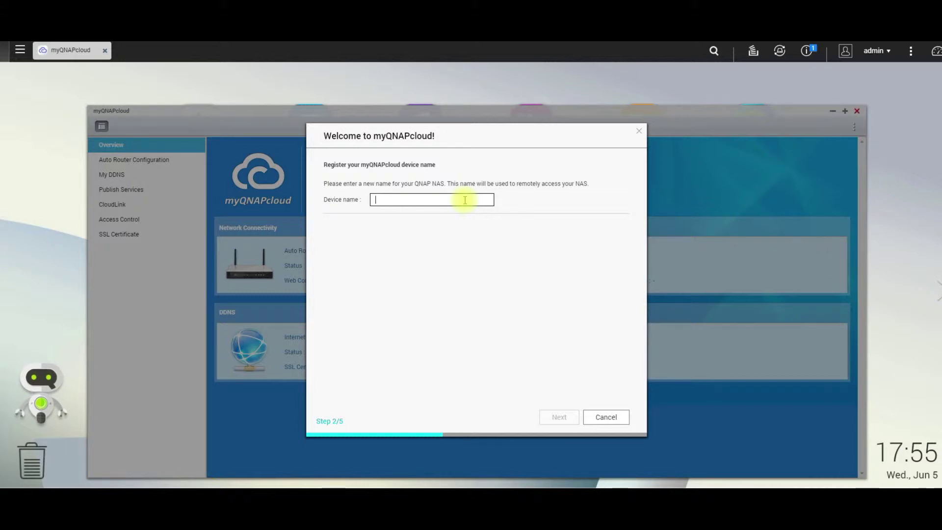
type("Simpl")
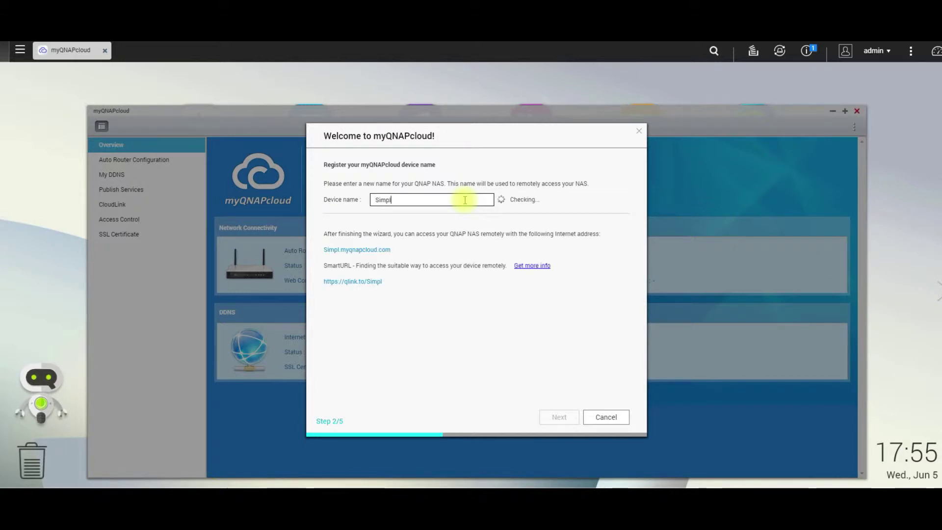
type("yNA")
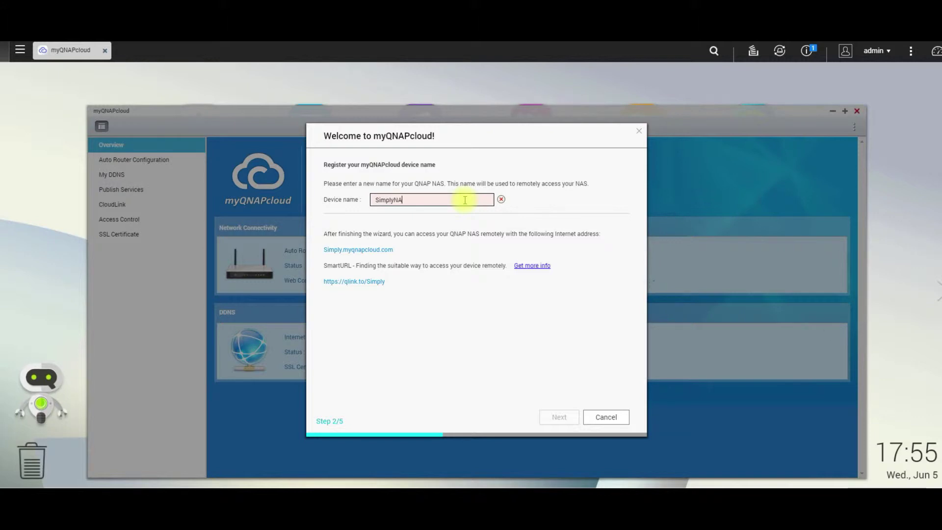
type("Sdemo")
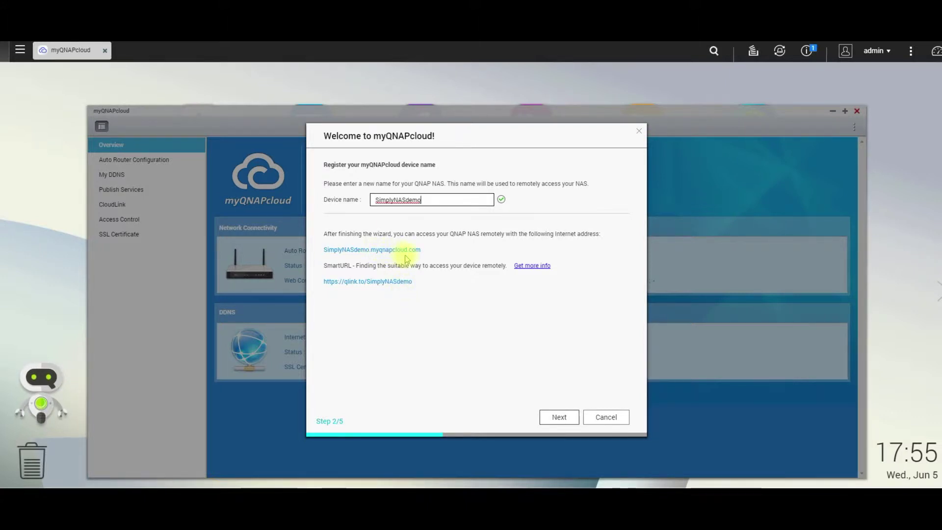
left_click(558, 417)
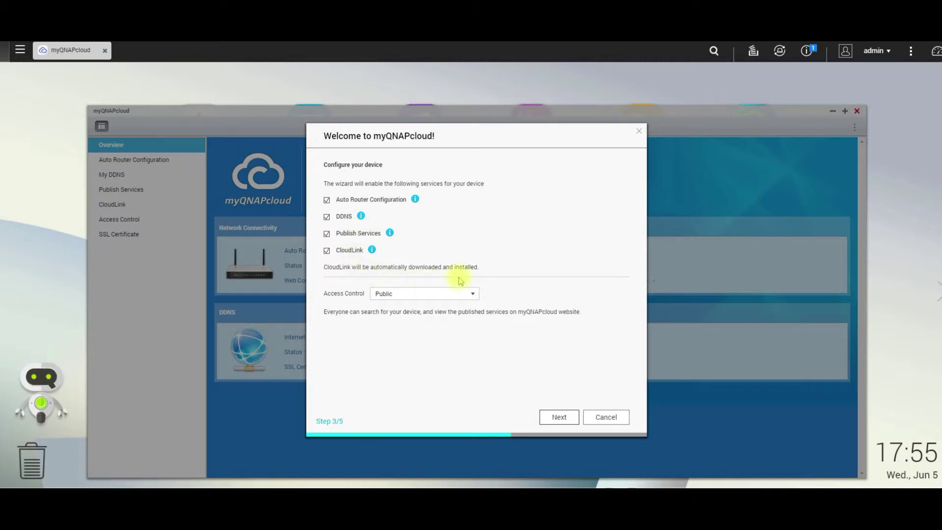
Change Access Control from Public to Private and start registering the device.
left_click(470, 296)
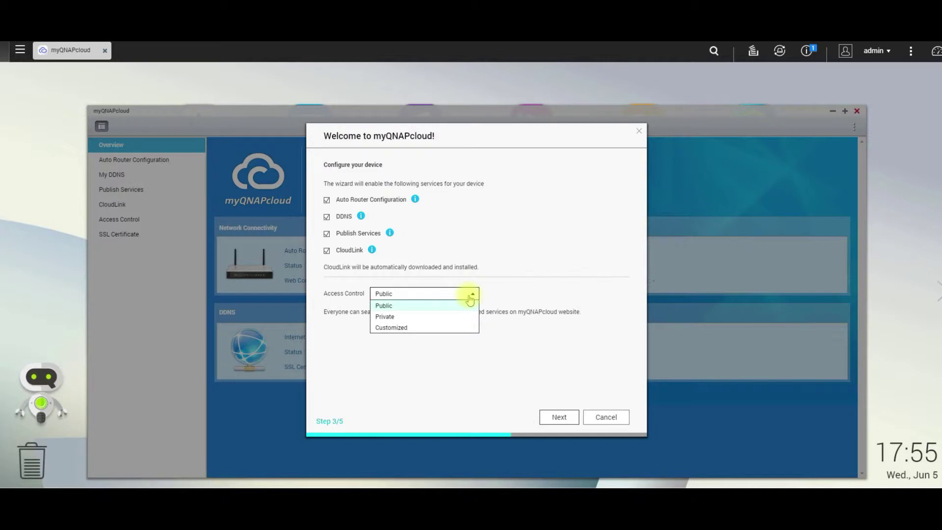
left_click(449, 306)
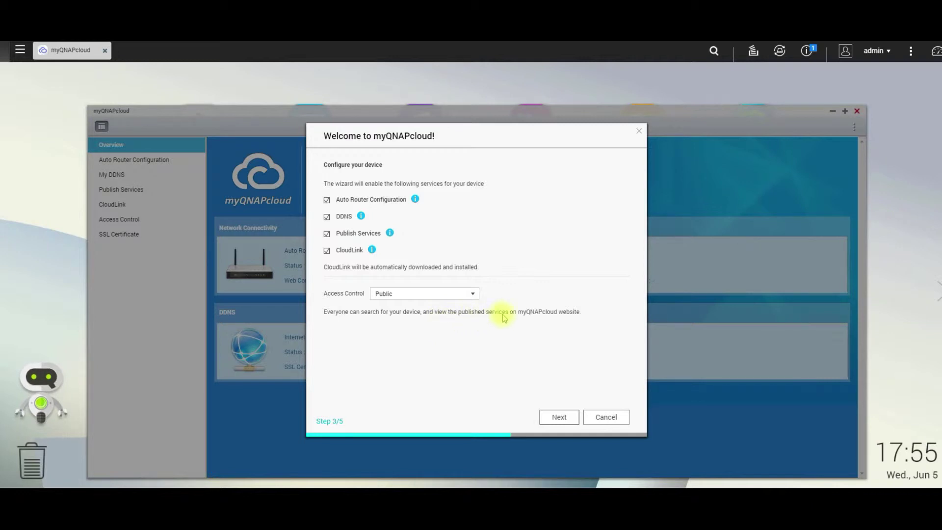
left_click(474, 294)
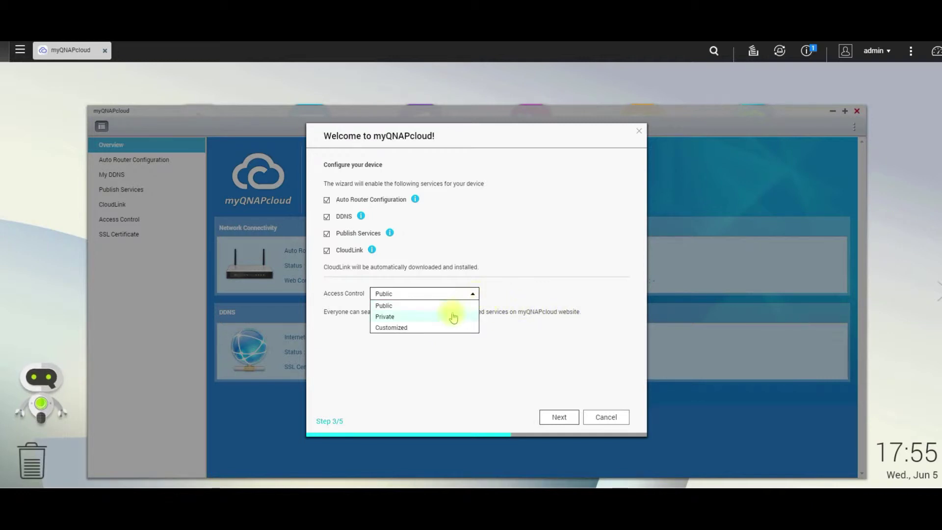
left_click(448, 316)
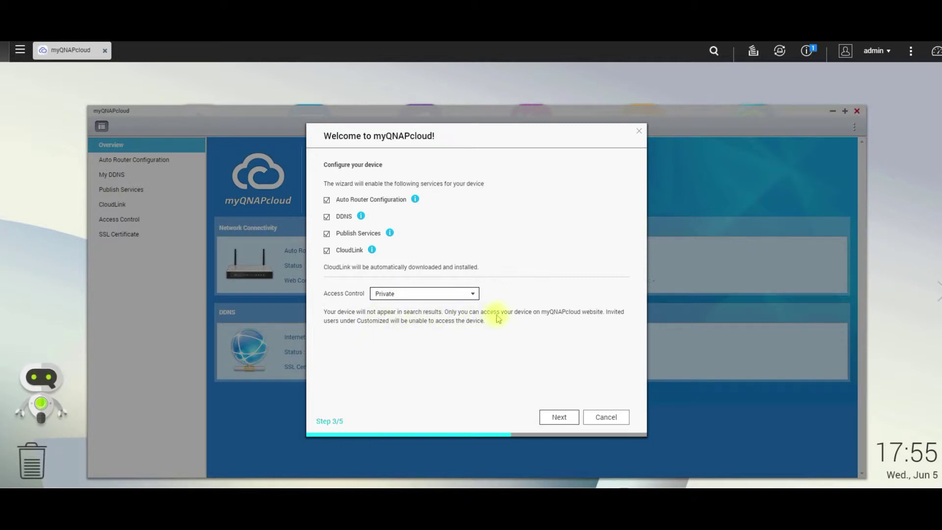
left_click(562, 420)
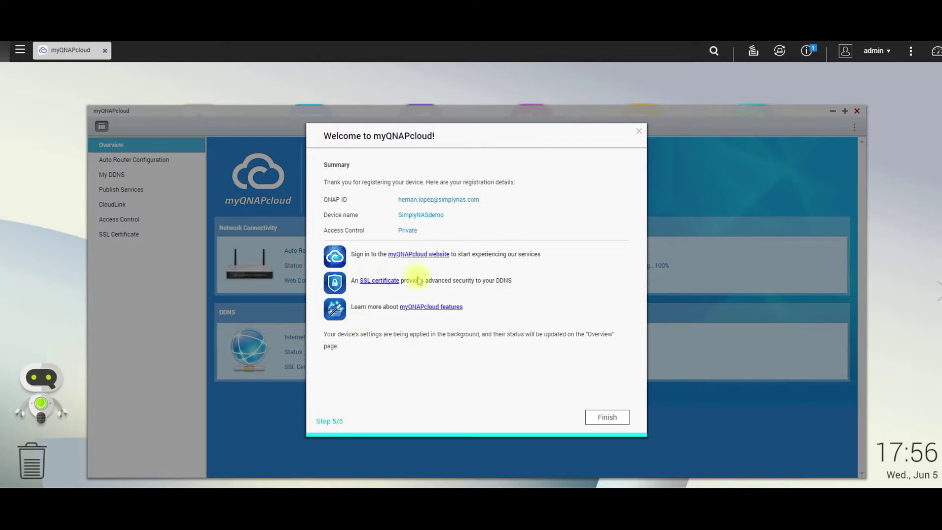
Finish the wizard from the step 5 summary to reach the myQNAPcloud Overview.
left_click(595, 422)
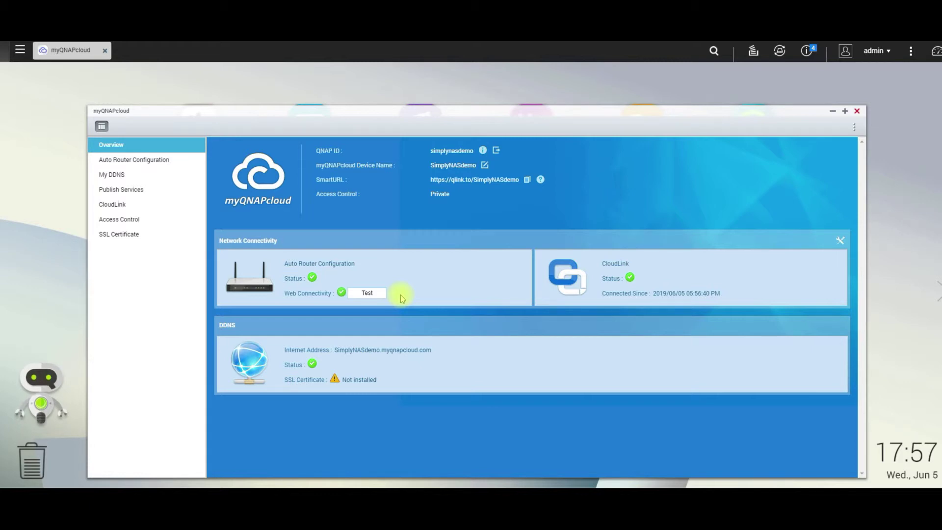
Test web connectivity, then request unregistering the device from the QNAP ID.
left_click(367, 292)
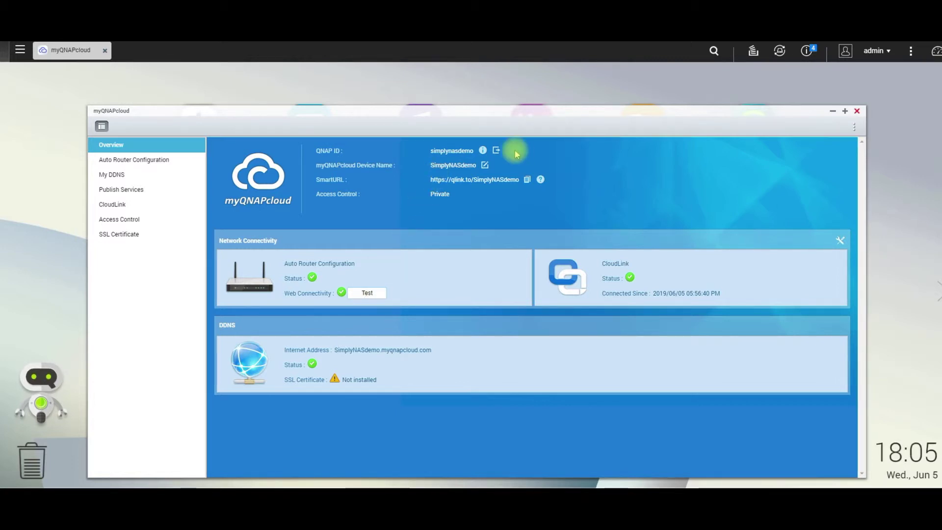
left_click(496, 150)
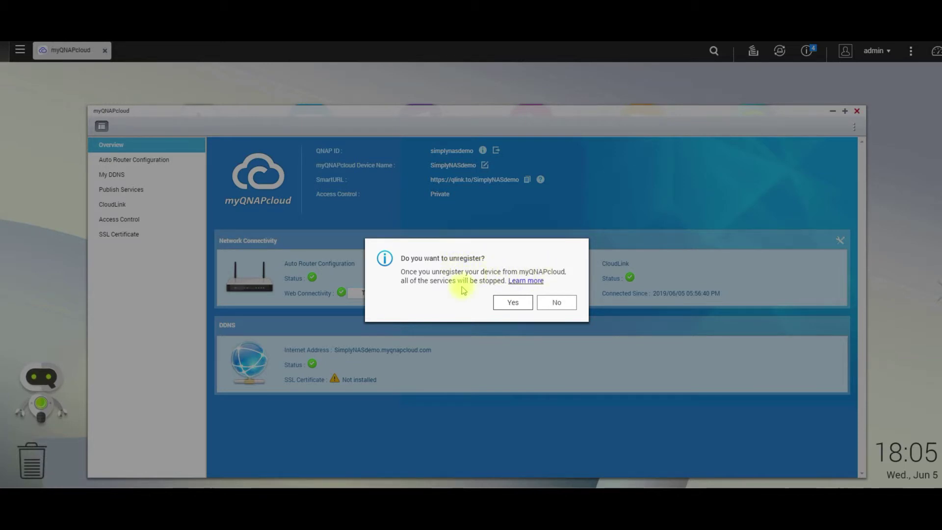
Keep the device registered as SimplyNASdemo, declining the unregister and abandoning the rename.
left_click(558, 305)
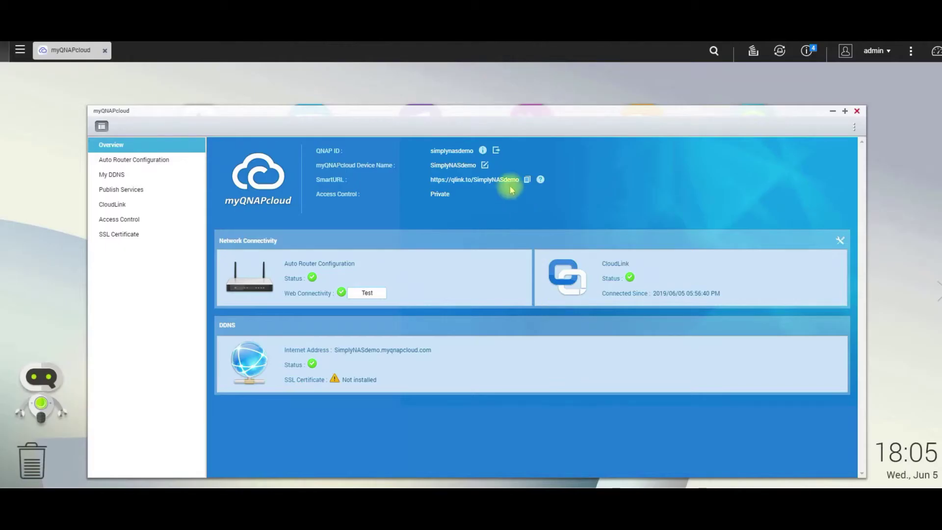
left_click(485, 166)
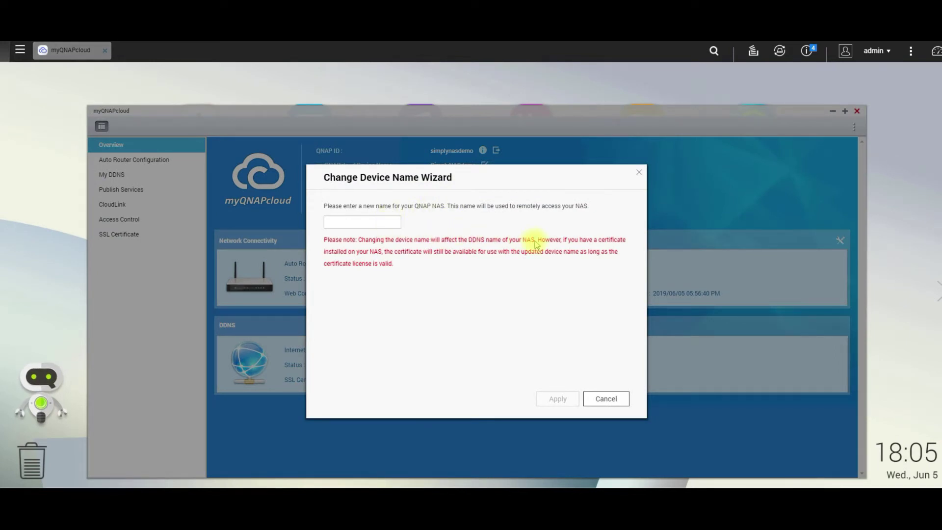
left_click(609, 398)
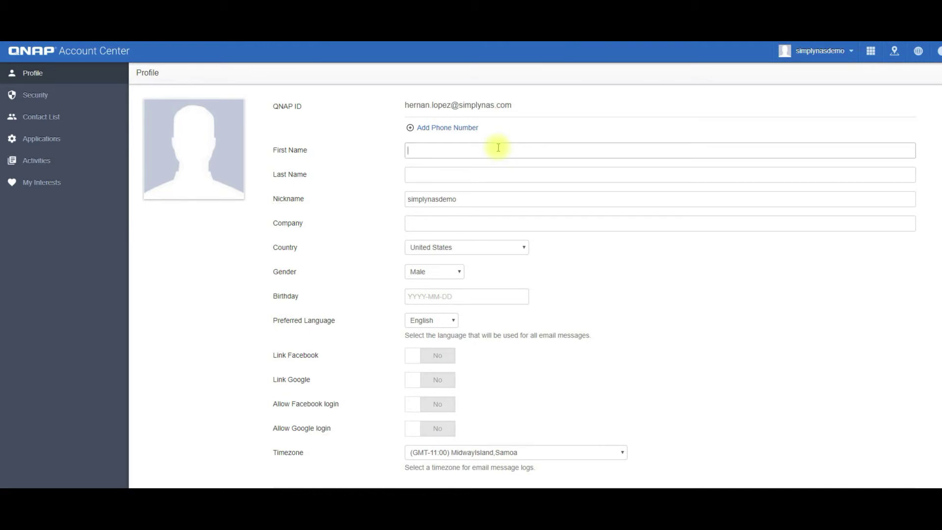
Enter the user's first and last name and fill in the company as SimplyNAS.
key("Tab")
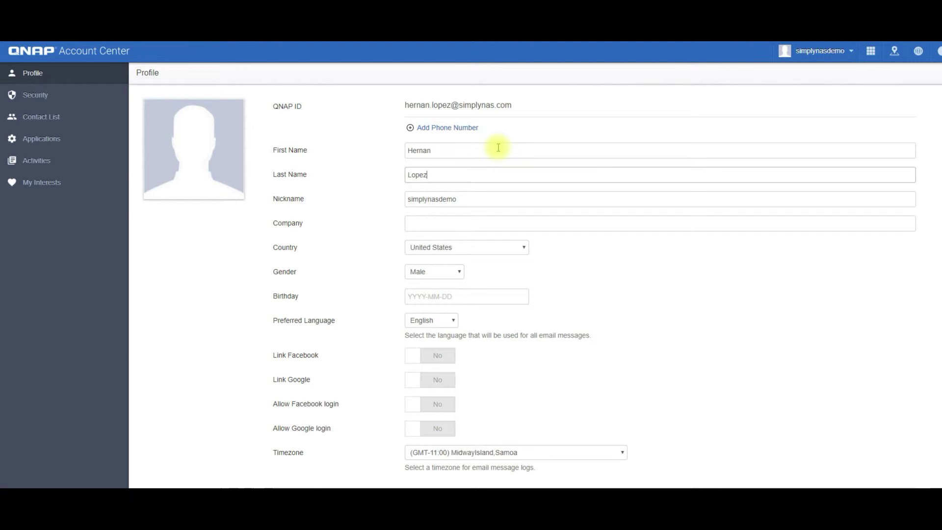
key("Tab")
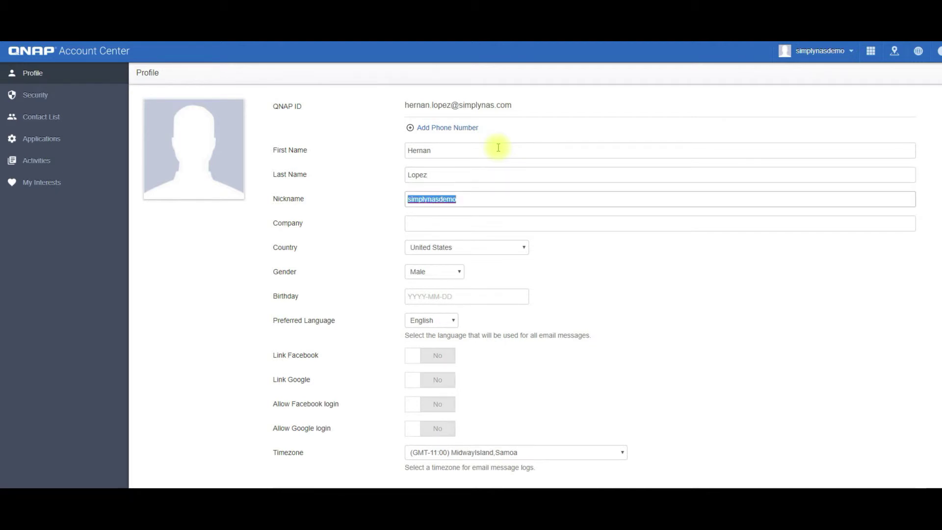
left_click(499, 223)
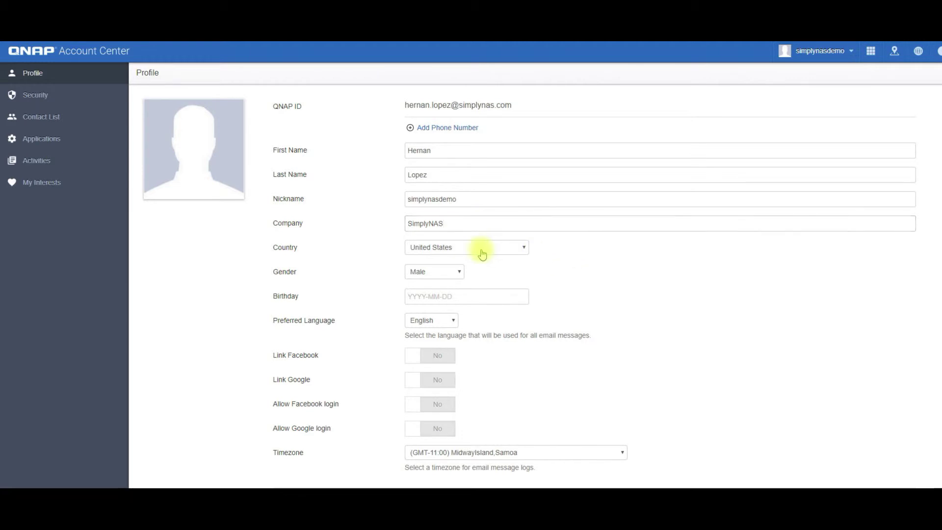
Keep gender Male, set the timezone to (GMT-08:00) Pacific Time, and save the profile.
left_click(439, 276)
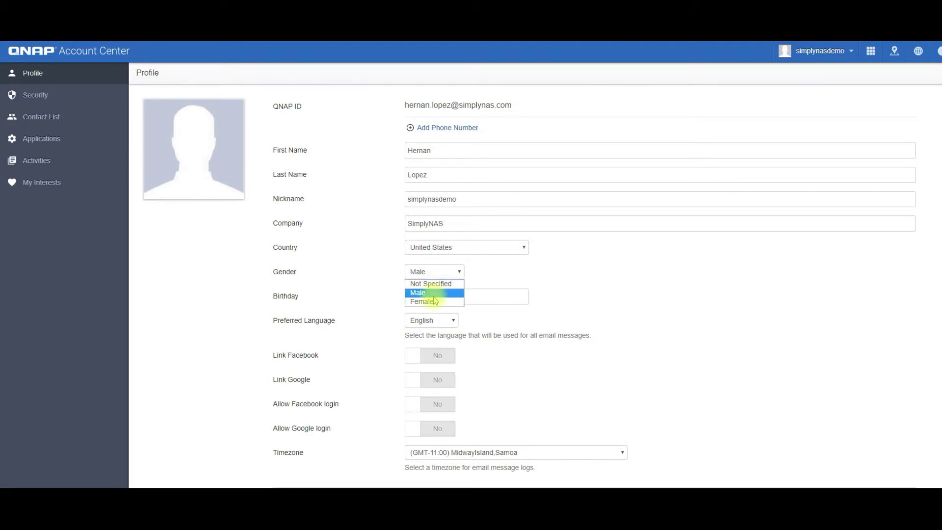
left_click(432, 293)
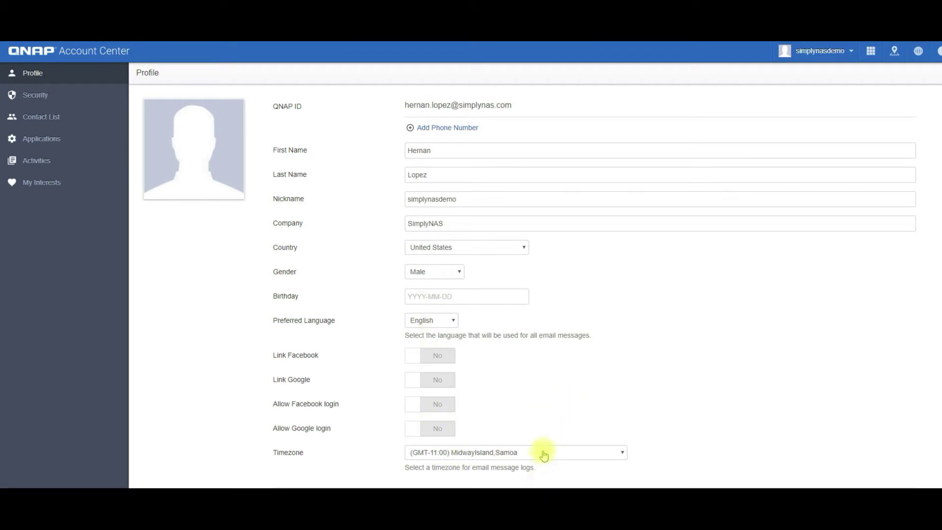
left_click(543, 453)
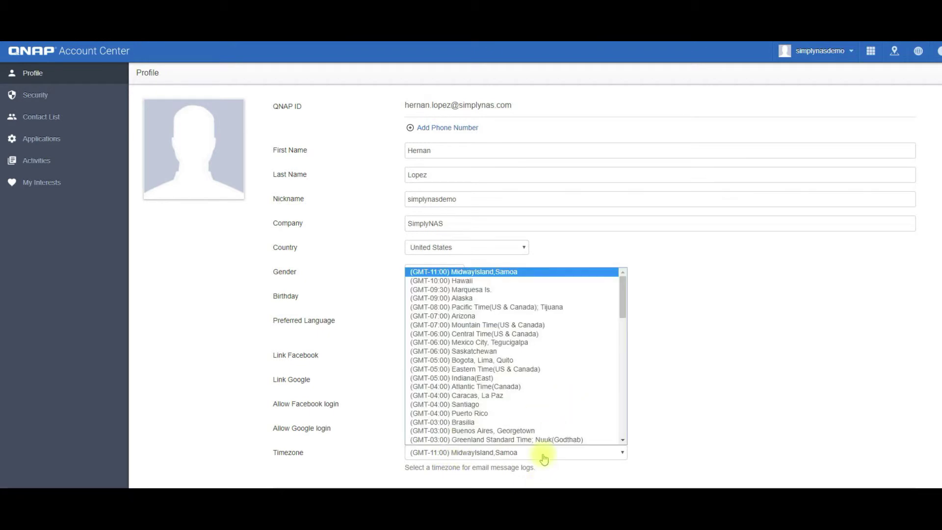
left_click(565, 307)
scroll(631, 330, "down", 1)
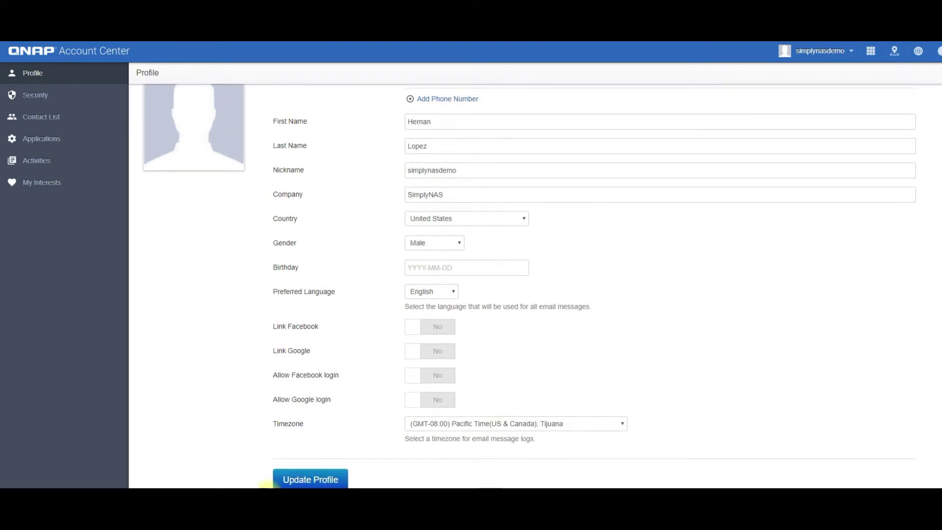
mouse_move(223, 143)
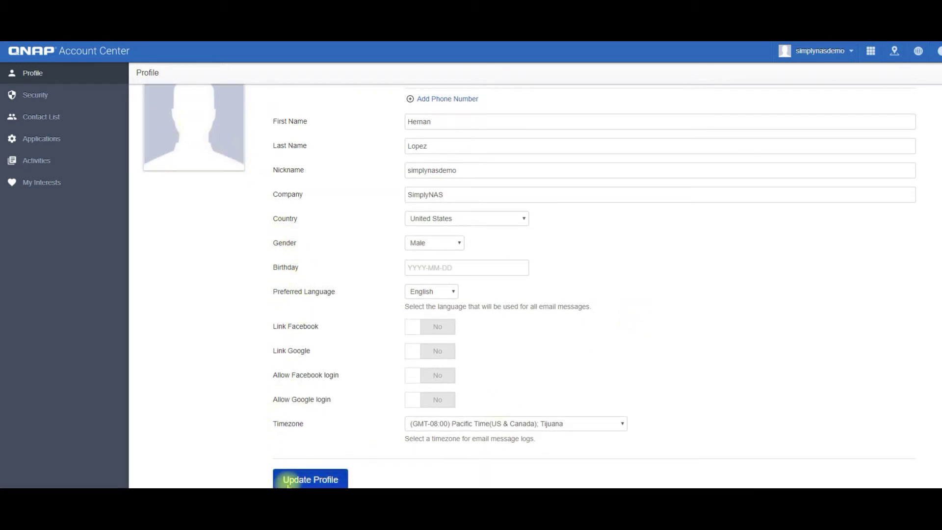
left_click(287, 480)
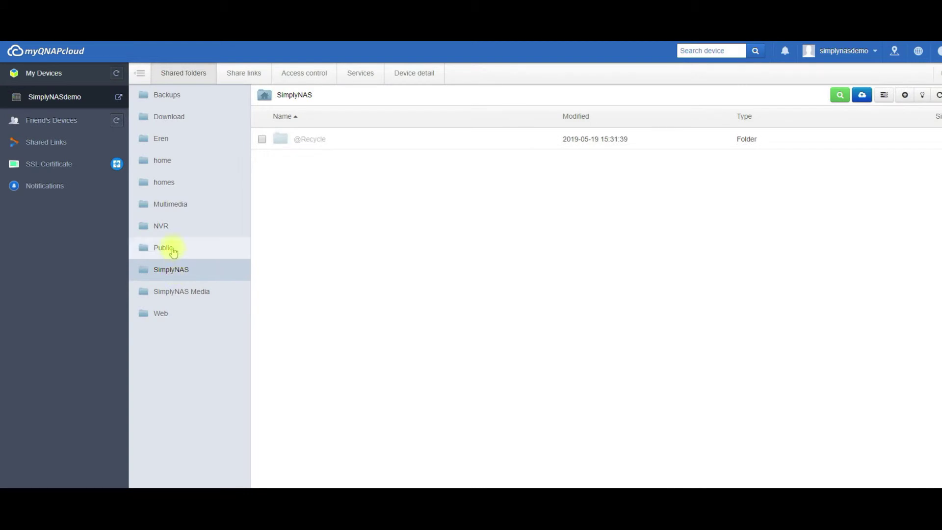
Select 20190520_111031.mp4 in the Public folder and choose Share for it.
left_click(172, 249)
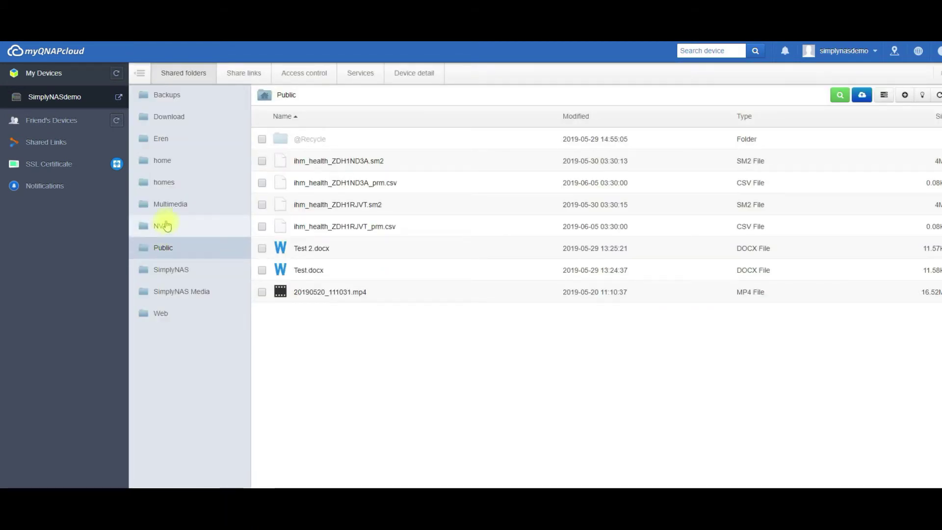
left_click(166, 226)
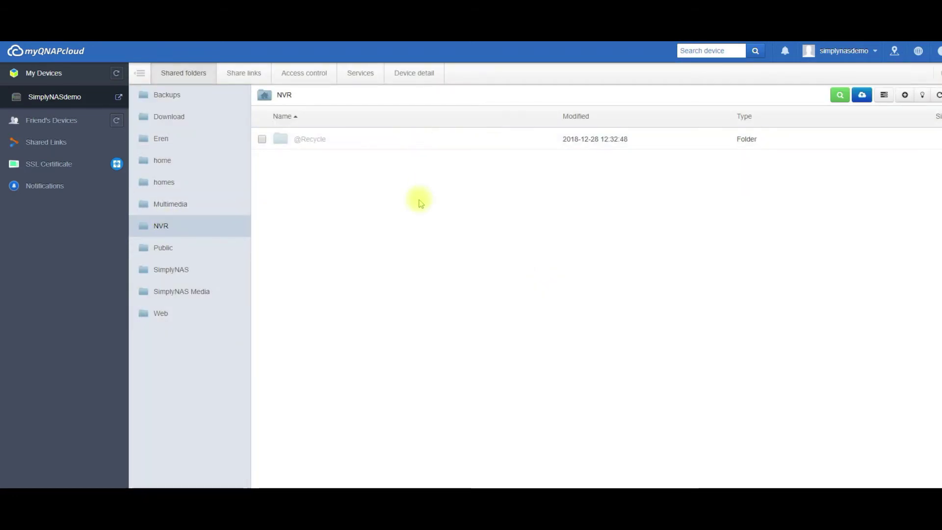
left_click(162, 254)
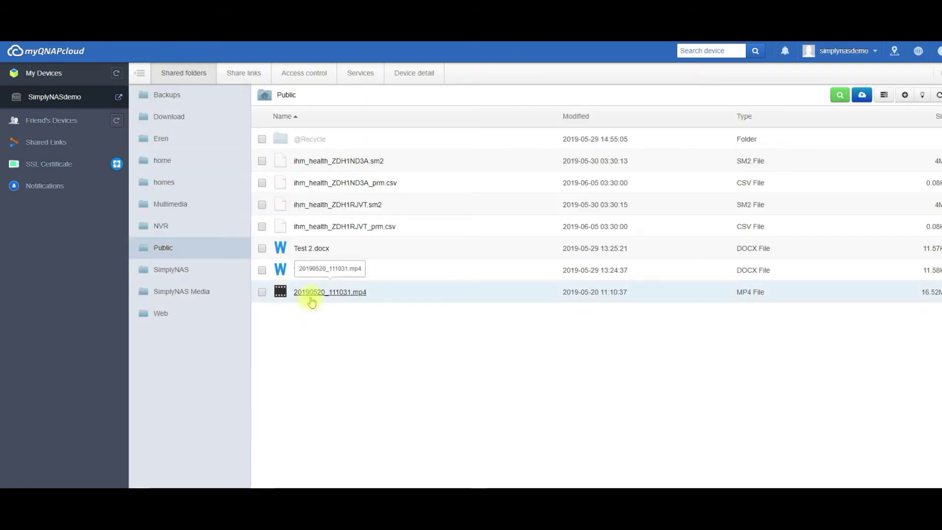
left_click(262, 293)
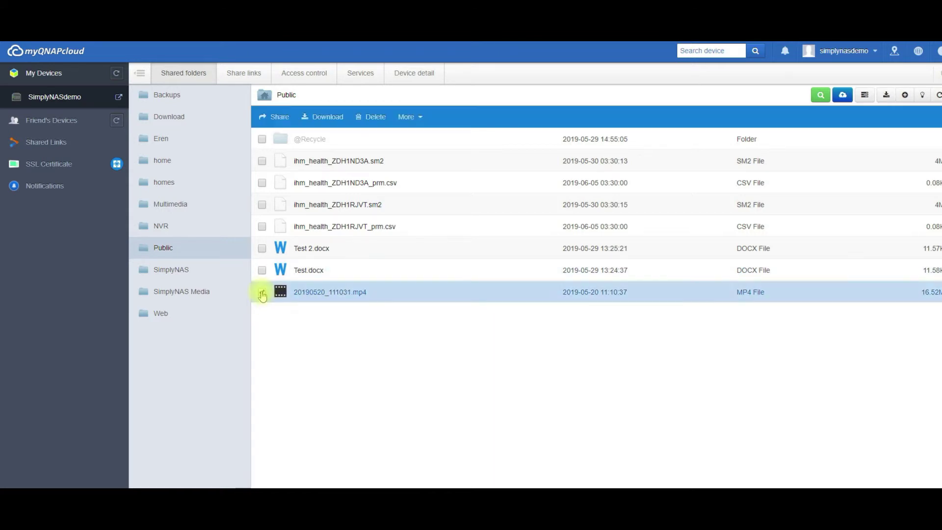
right_click(350, 293)
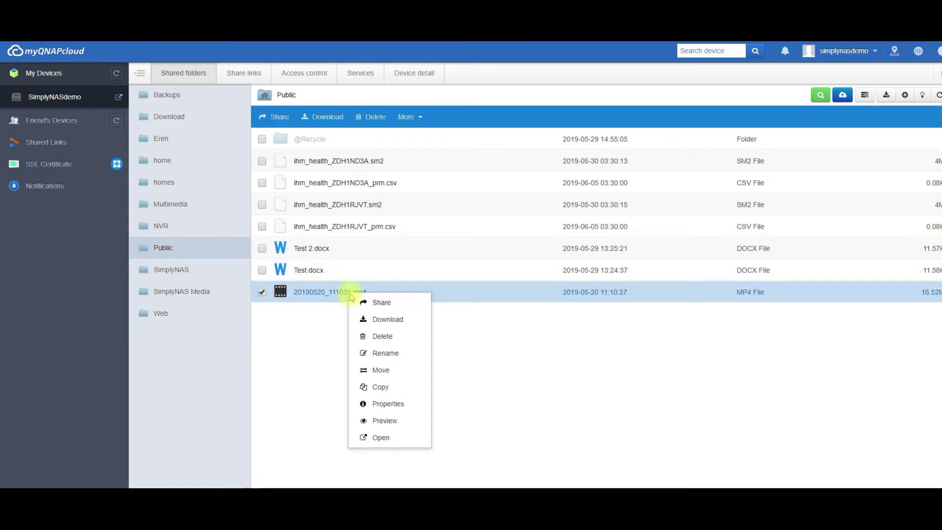
left_click(370, 302)
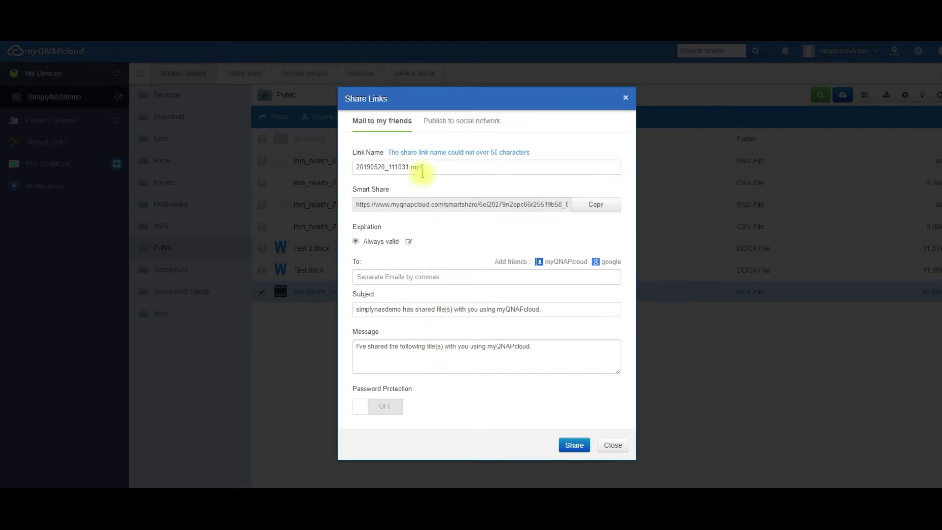
Try the Facebook and Twitter publishing options, close both, and return to the mail form.
left_click(454, 125)
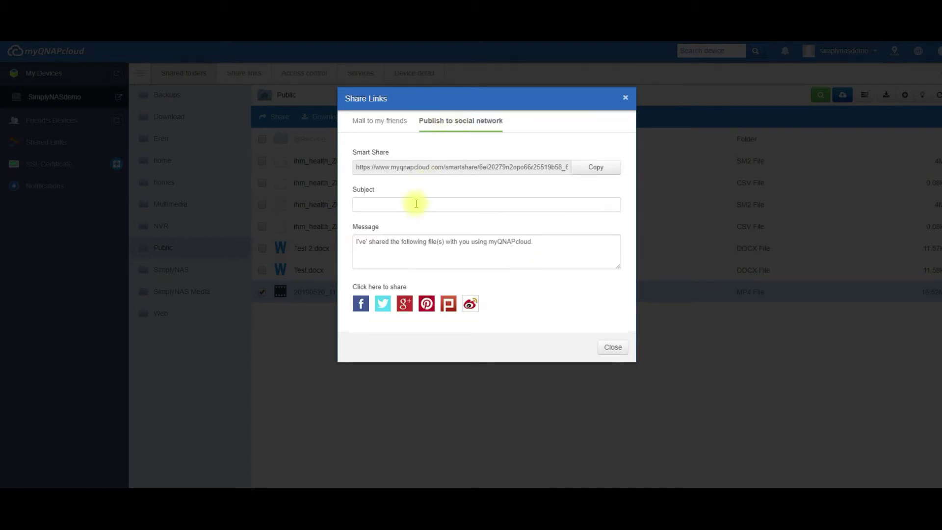
left_click(361, 305)
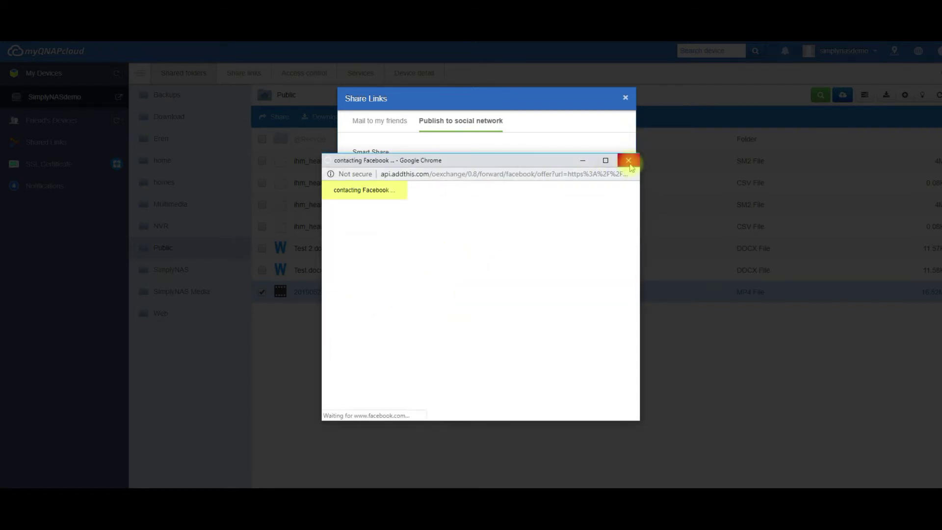
left_click(629, 161)
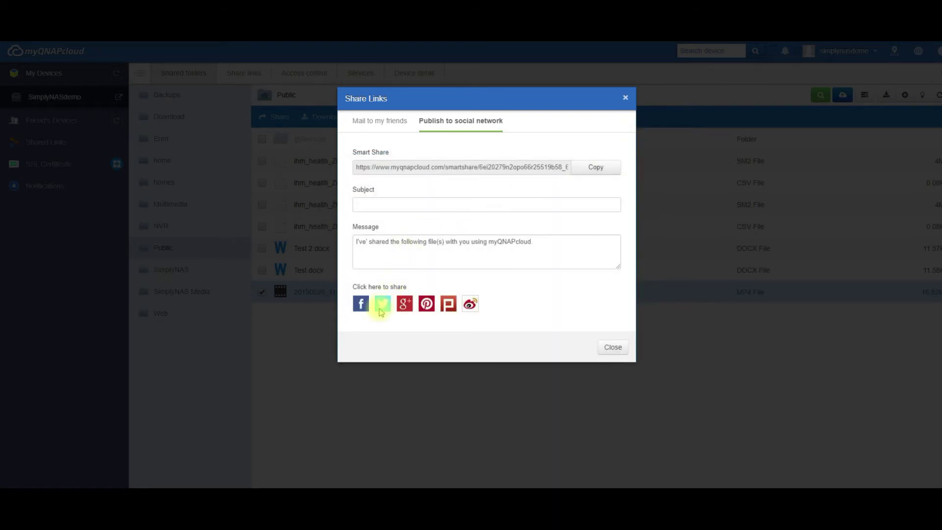
left_click(382, 304)
left_click(628, 161)
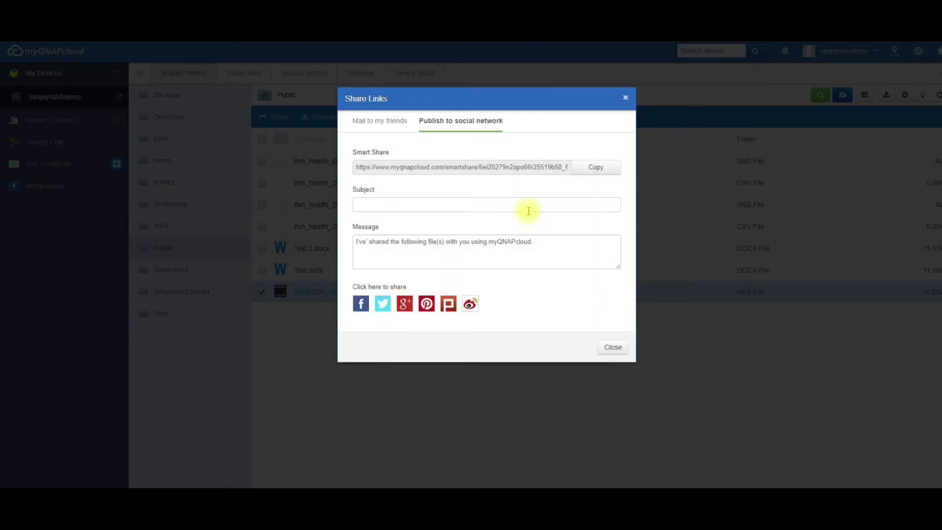
left_click(390, 123)
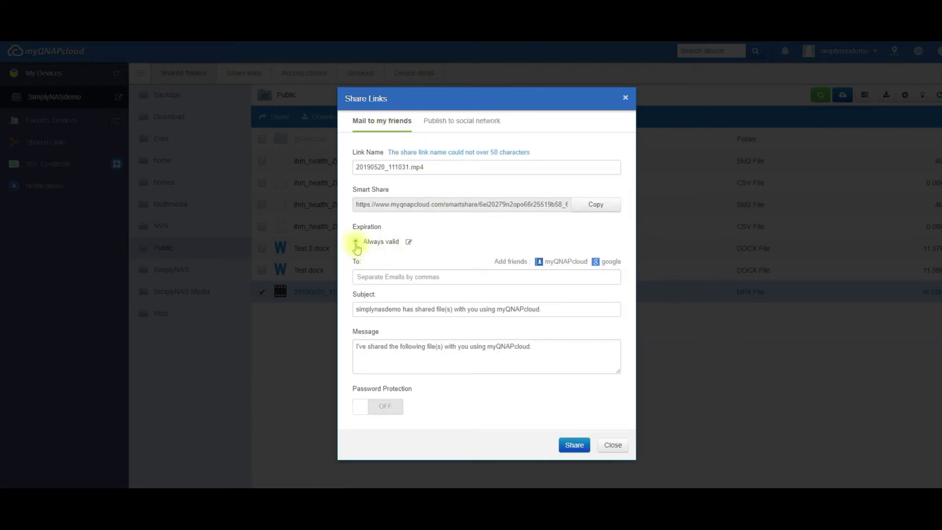
Change the share link's expiration from Always valid to expire in 2 days.
left_click(409, 242)
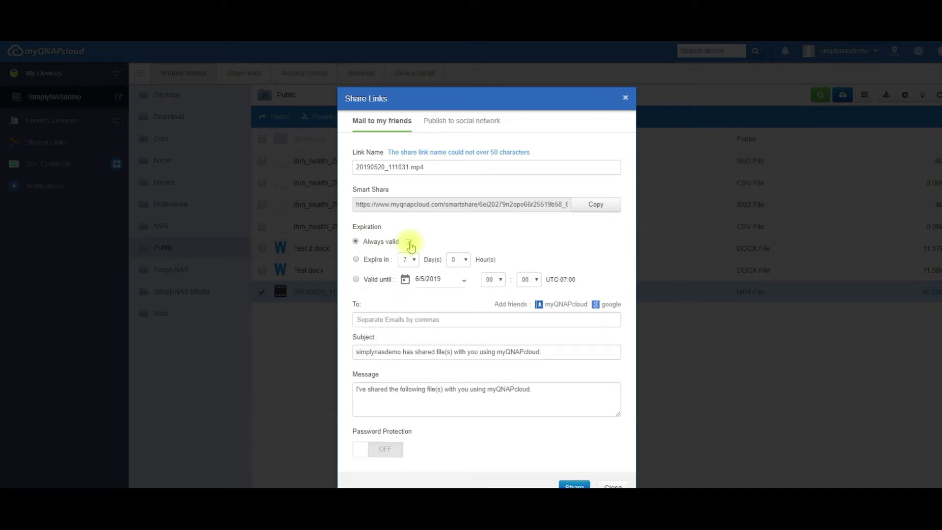
left_click(356, 260)
left_click(407, 260)
left_click(410, 272)
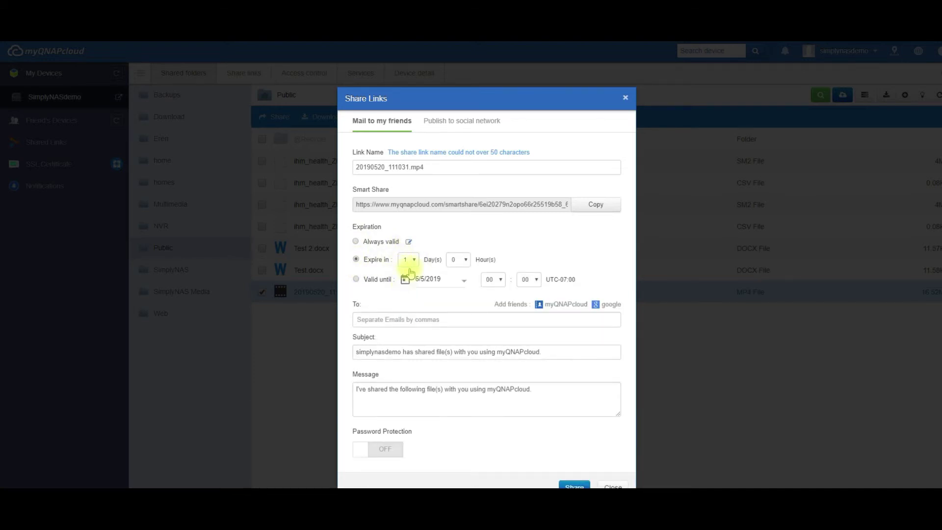
left_click(405, 281)
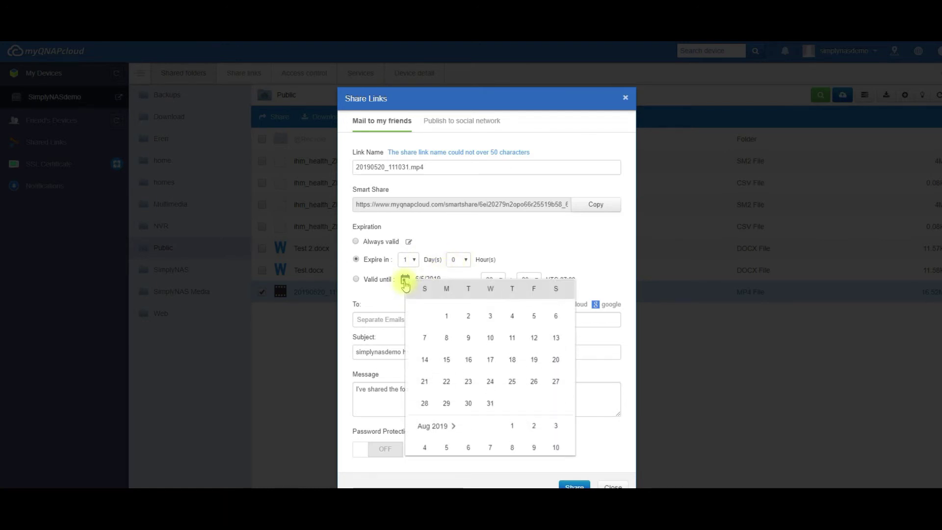
left_click(387, 260)
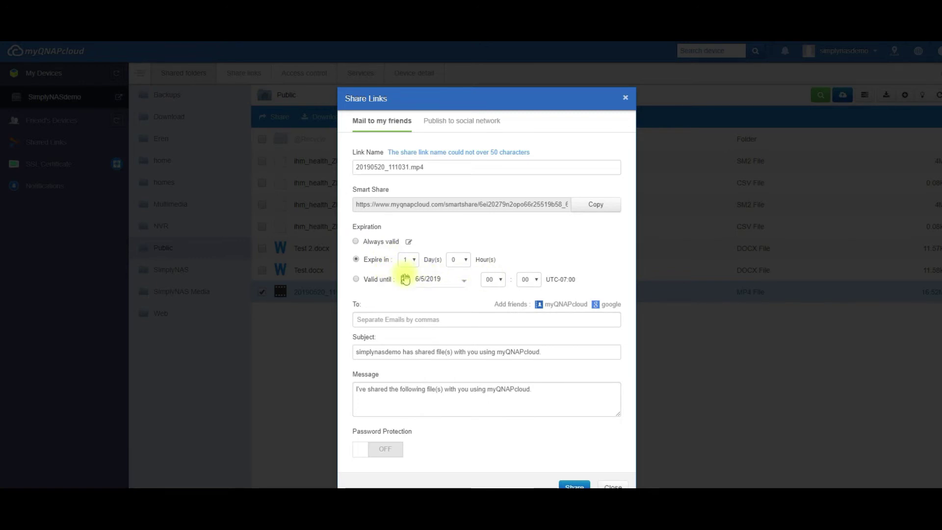
left_click(410, 260)
left_click(407, 288)
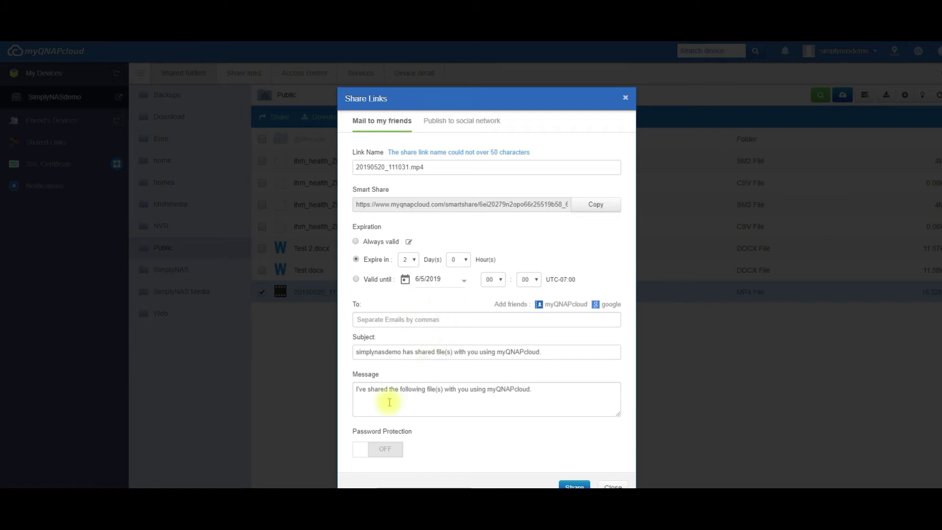
Turn on password protection with a random password; dismiss the Google contacts sign-in.
left_click(367, 454)
left_click(425, 449)
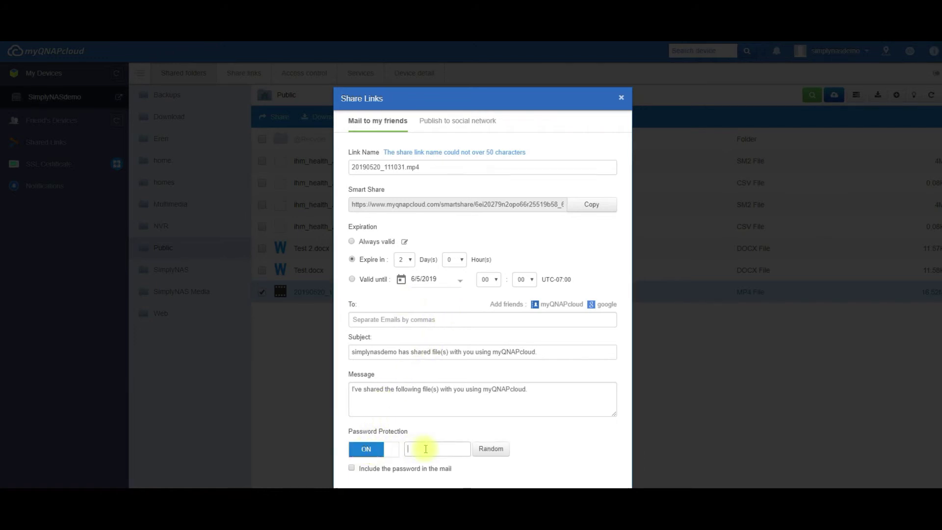
left_click(481, 451)
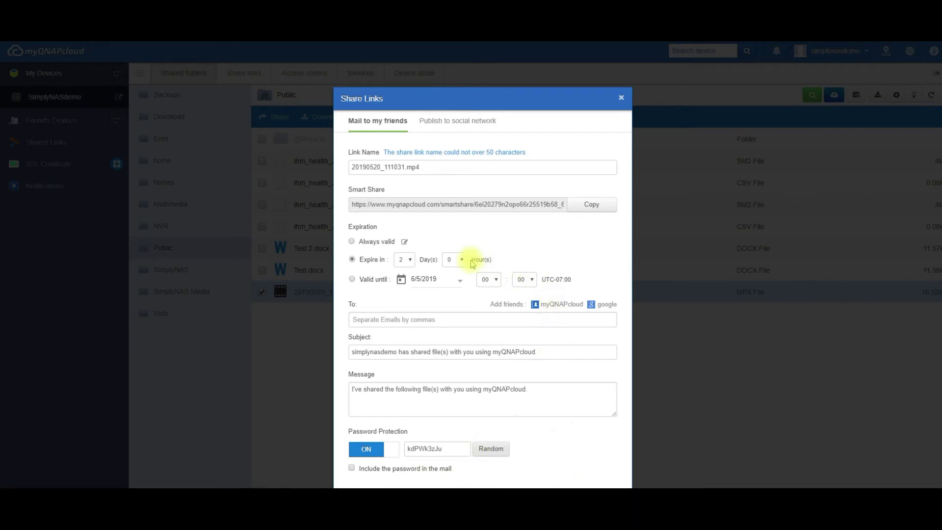
left_click(599, 304)
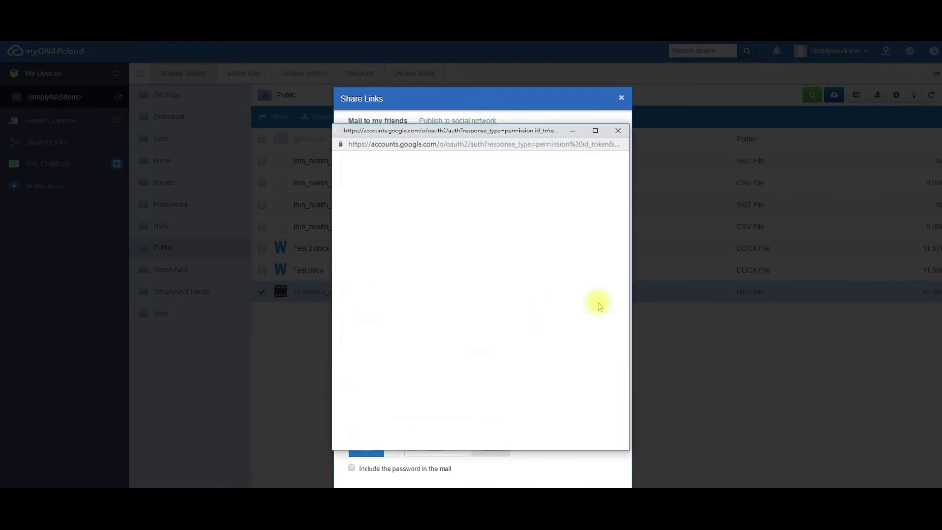
left_click(617, 131)
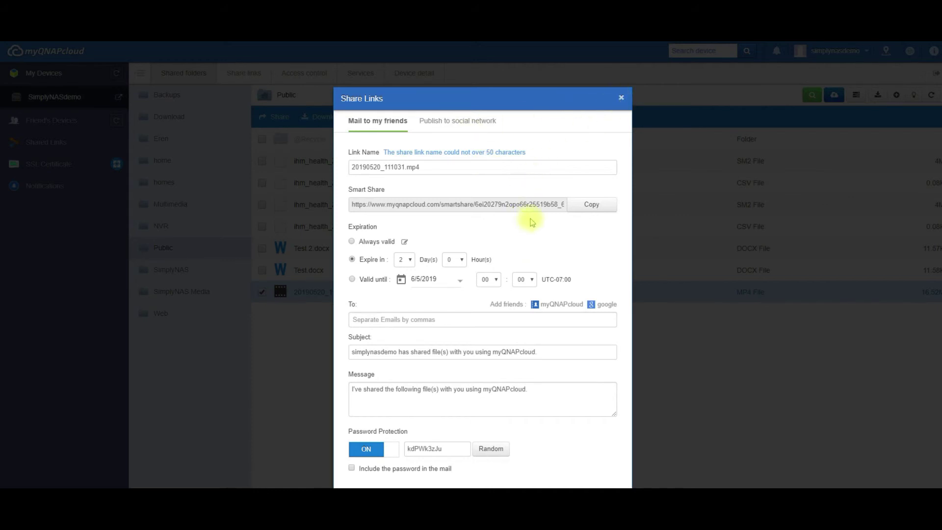
Open the Smart Share link in a new tab and download 20190520_111031.mp4 (16.52MB).
left_click(620, 98)
key("ctrl+t")
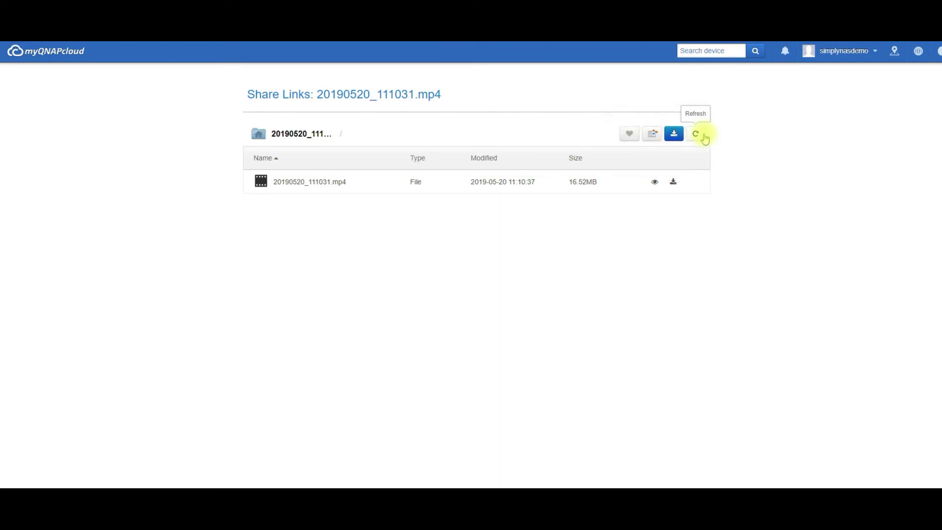
left_click(674, 185)
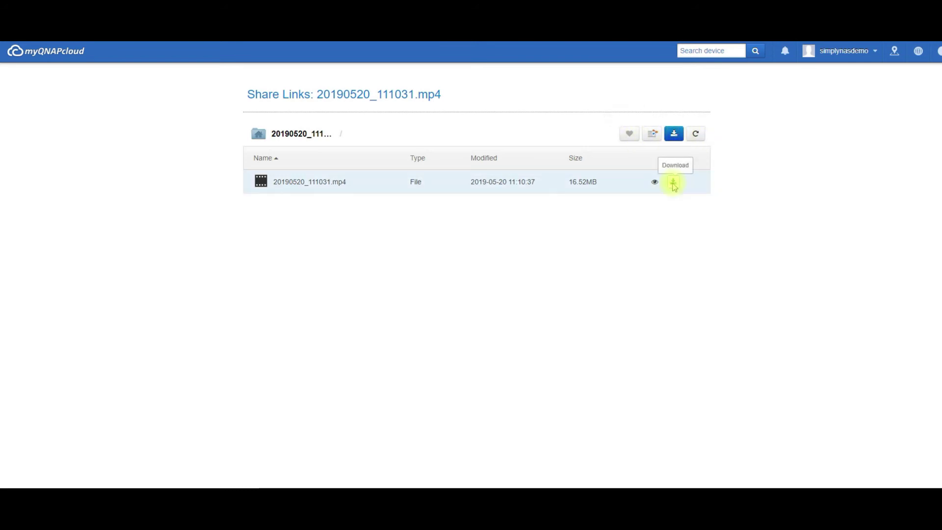